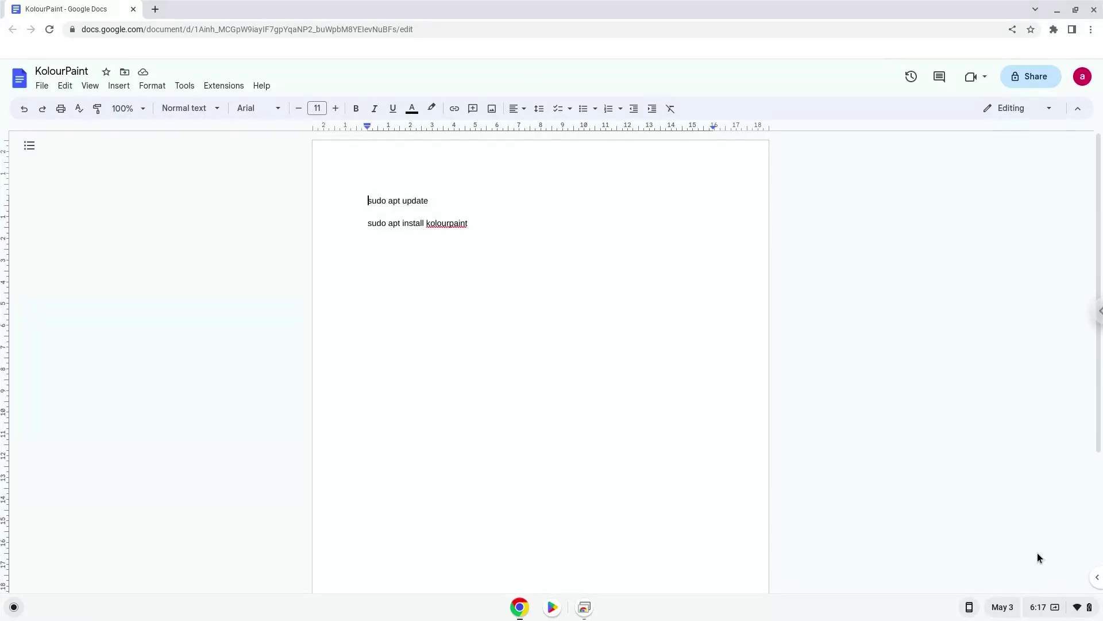
Reach the Developers section of ChromeOS Settings via quick settings and the Advanced categories.
{"action": "left_click", "coordinate": [1054, 610]}
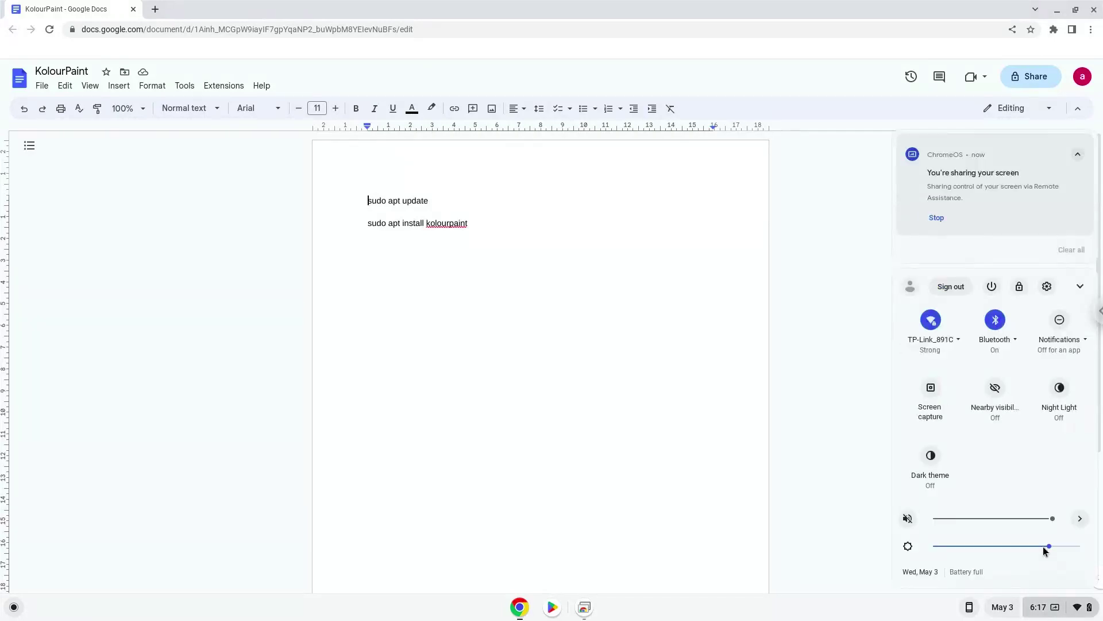
{"action": "left_click", "coordinate": [1048, 286]}
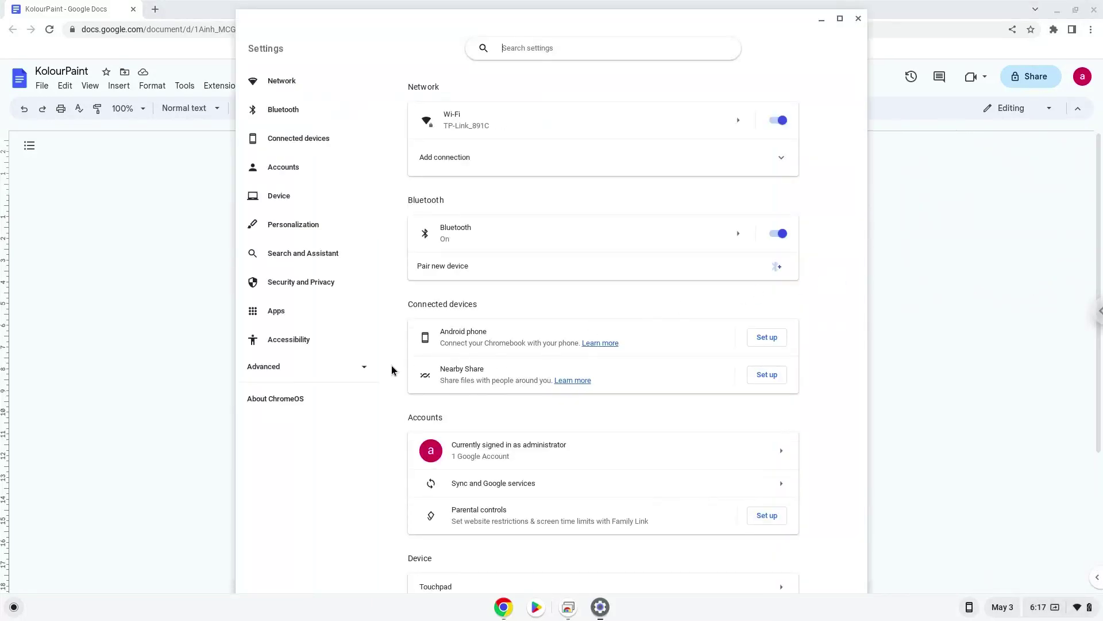
{"action": "left_click", "coordinate": [336, 372]}
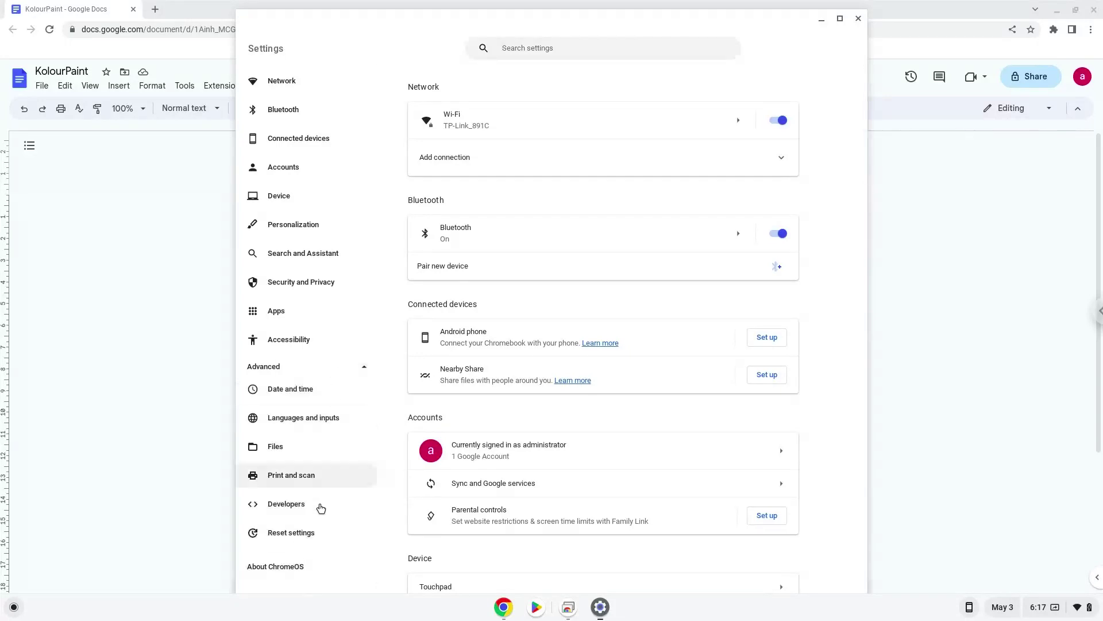
{"action": "left_click", "coordinate": [320, 507]}
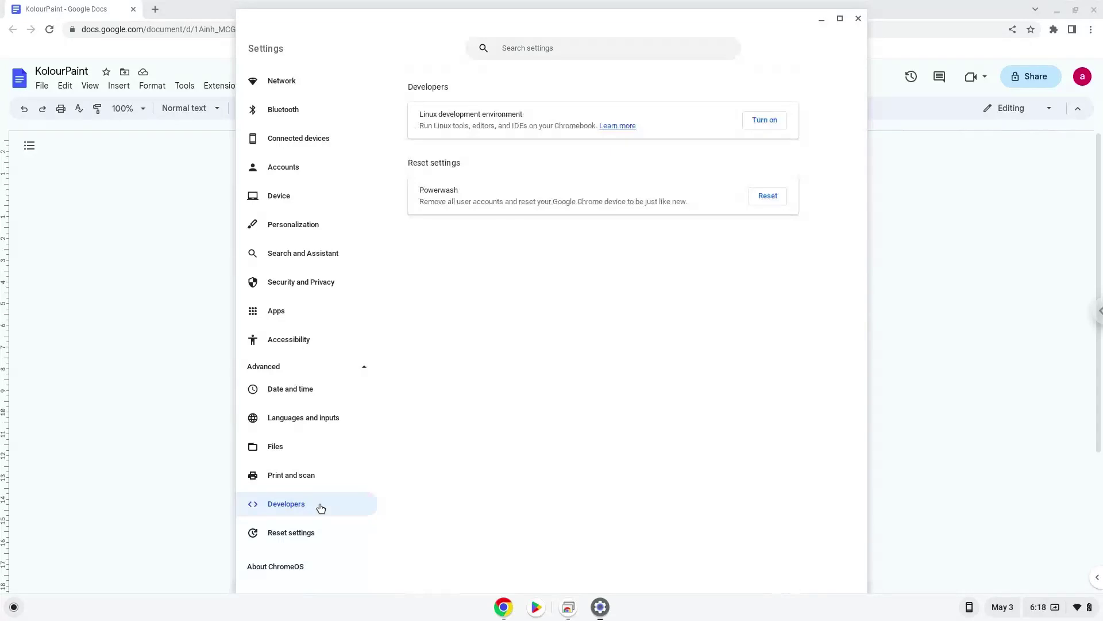
Turn on and install the Linux development environment, then close the terminal it opens.
{"action": "left_click", "coordinate": [769, 120]}
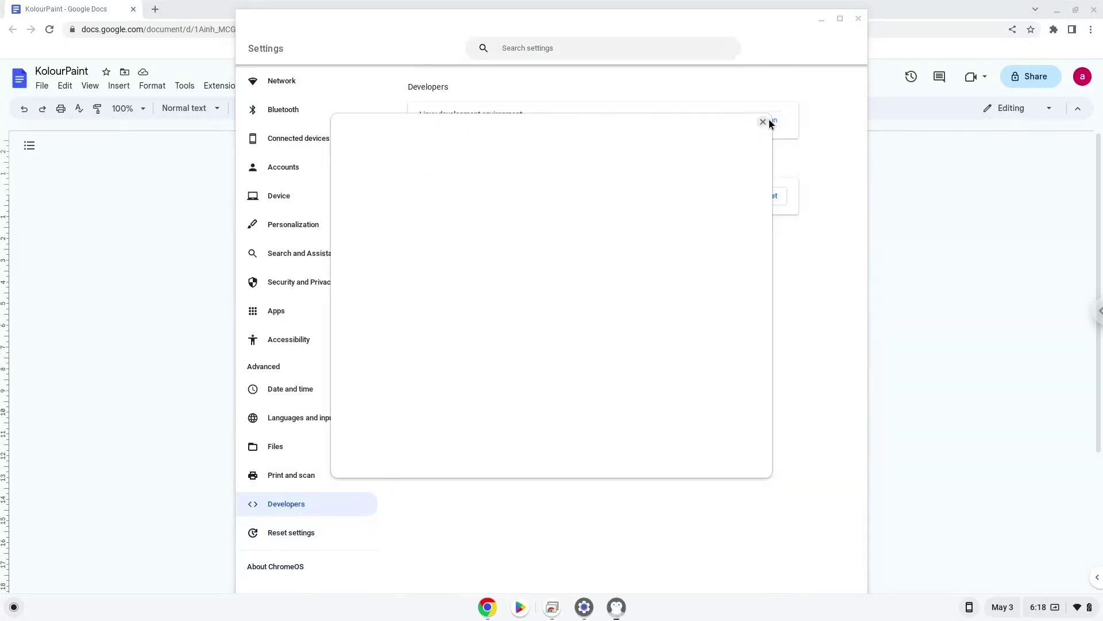
{"action": "left_click", "coordinate": [702, 454]}
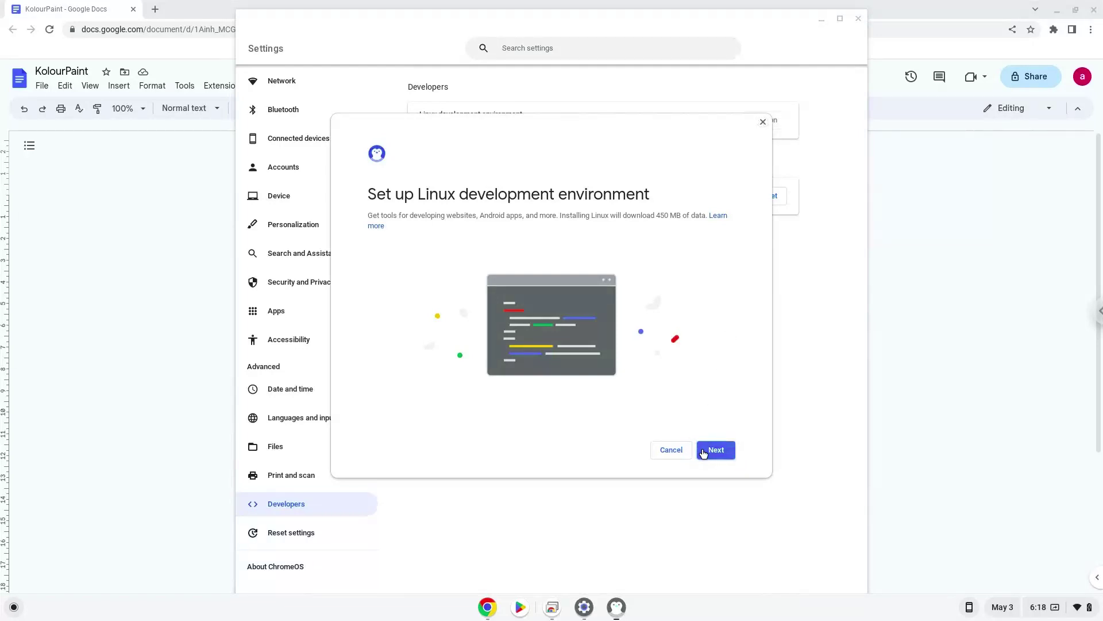
{"action": "left_click", "coordinate": [704, 453]}
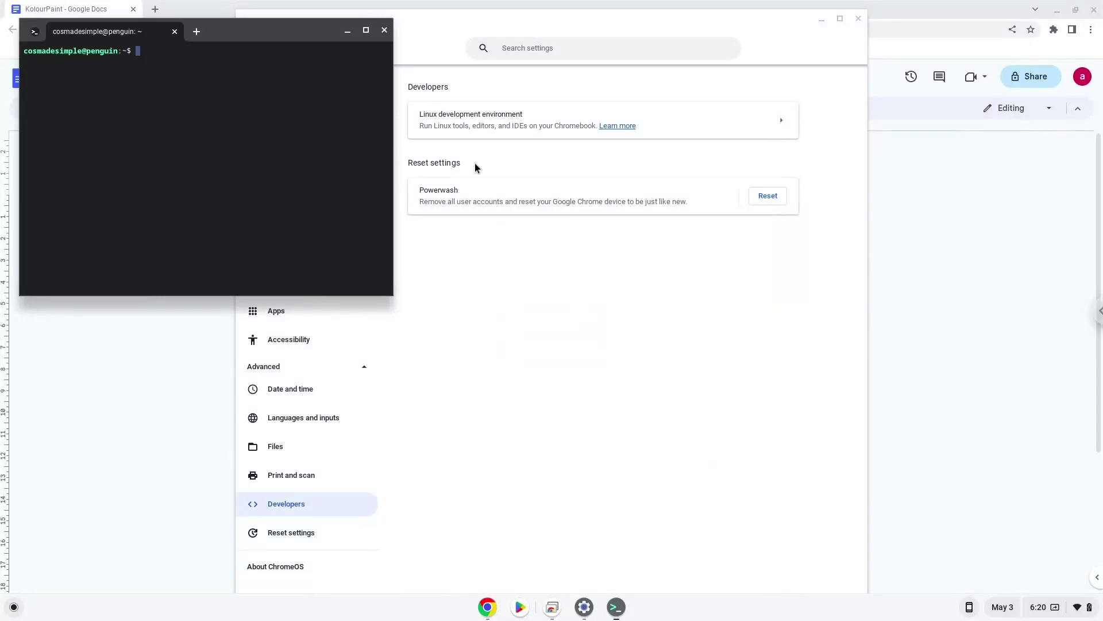
{"action": "left_click", "coordinate": [384, 31]}
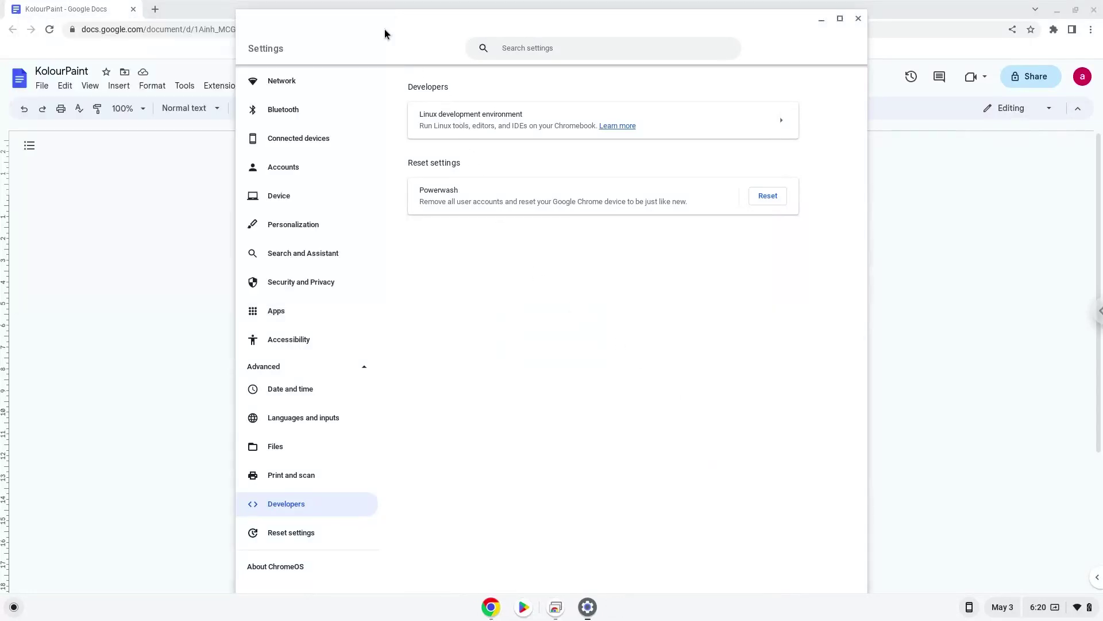
Close Settings and copy the 'sudo apt update' line from the Google Docs document.
{"action": "left_click", "coordinate": [858, 18]}
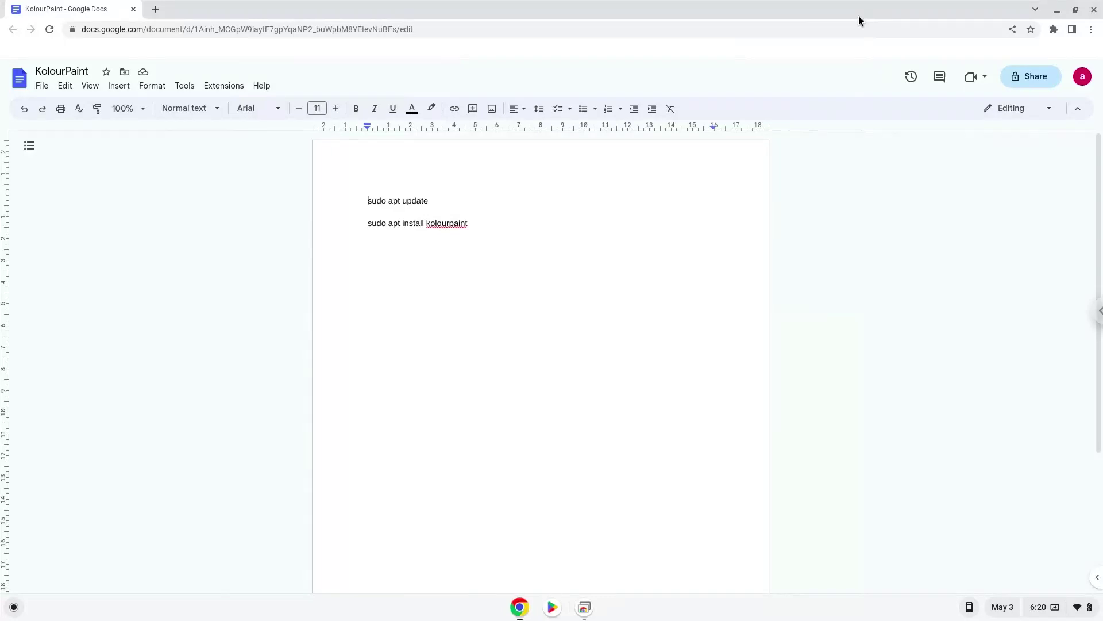
{"action": "double_click", "coordinate": [395, 200]}
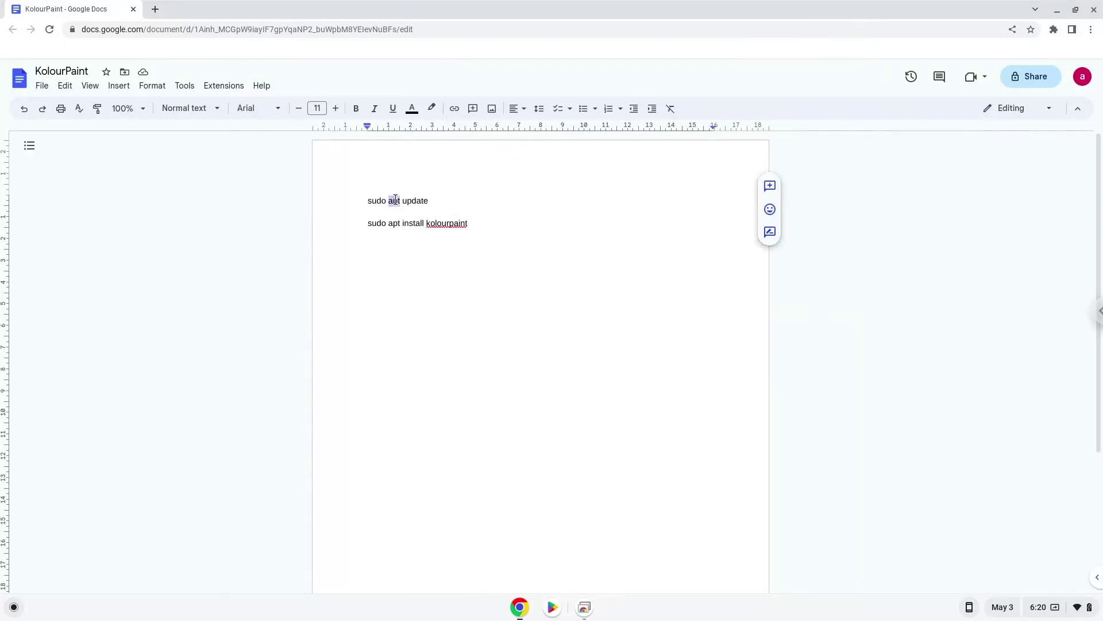
{"action": "triple_click", "coordinate": [396, 200]}
{"action": "right_click", "coordinate": [394, 200]}
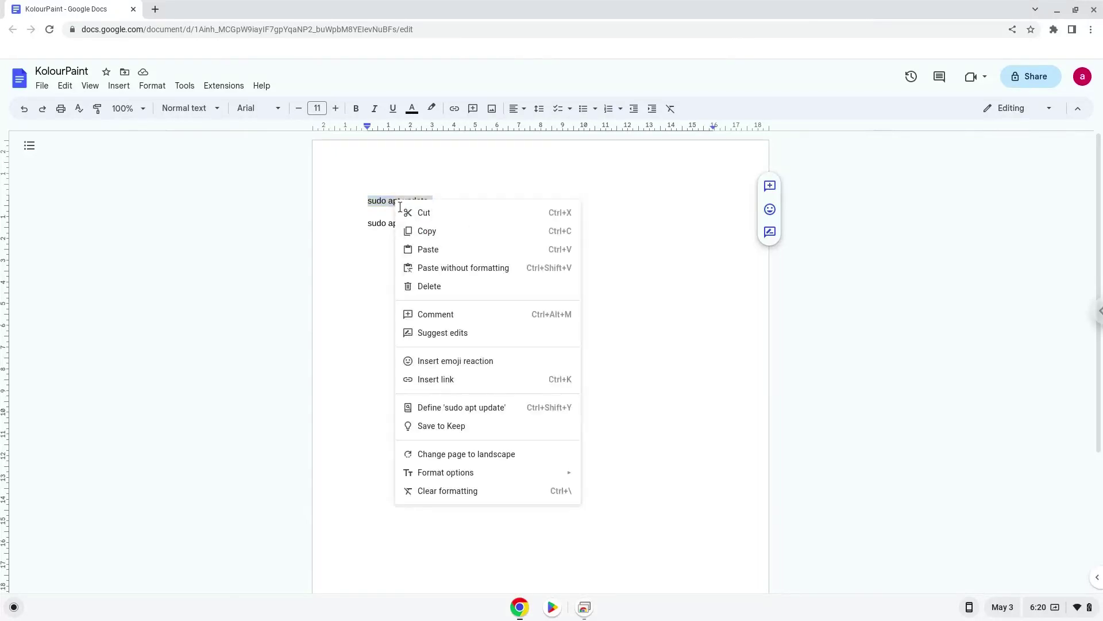
{"action": "left_click", "coordinate": [430, 237]}
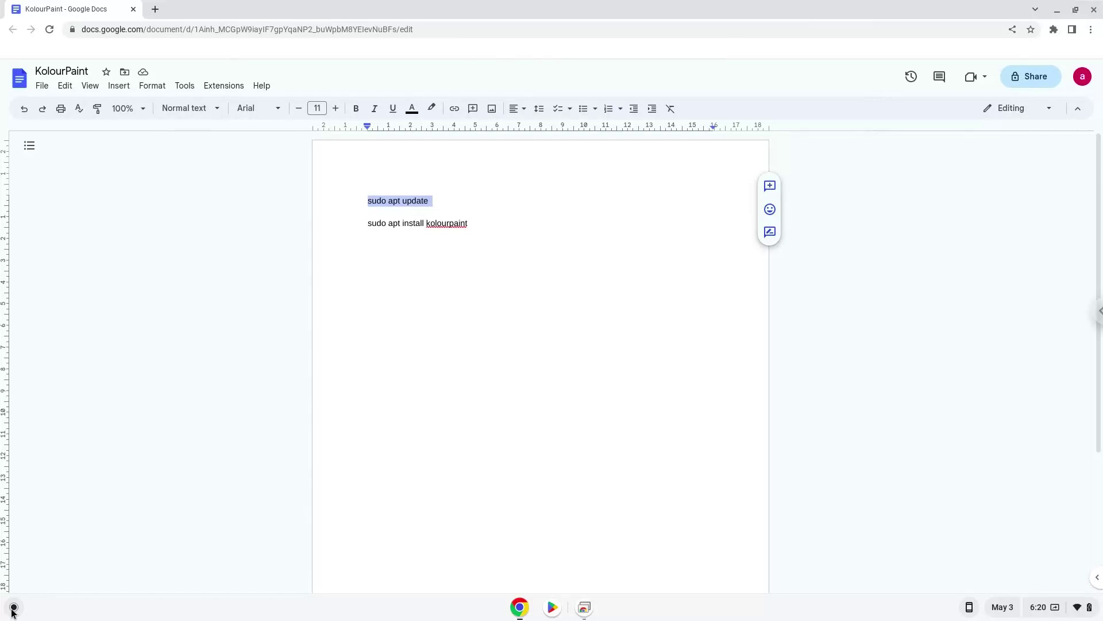
Launch the Terminal maximized and run 'sudo apt update' in the penguin Linux container.
{"action": "left_click", "coordinate": [14, 607]}
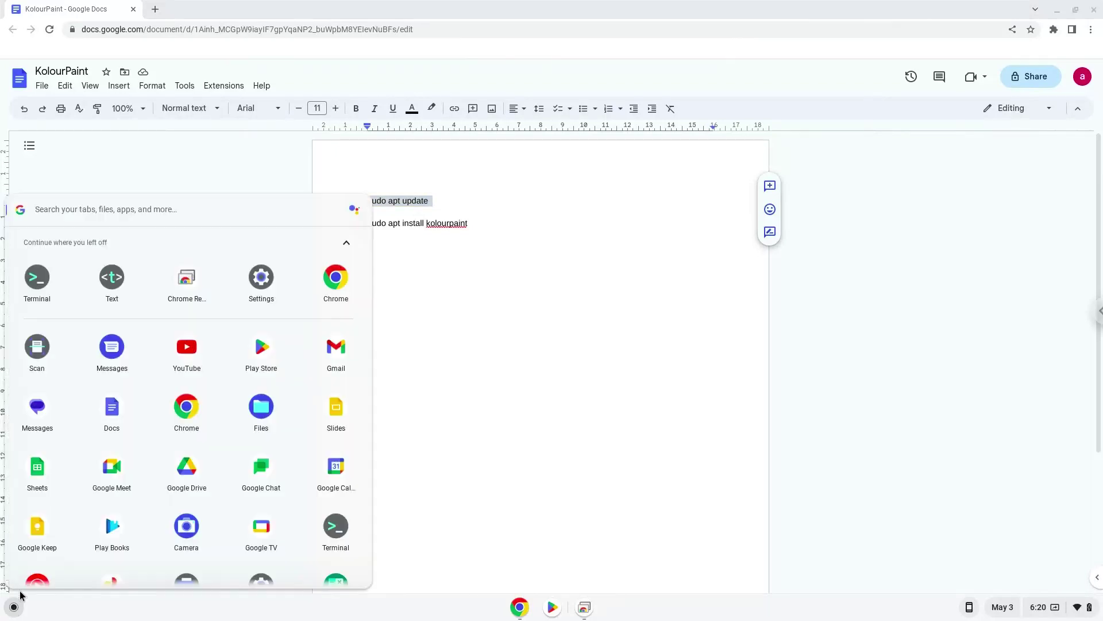
{"action": "left_click", "coordinate": [33, 284]}
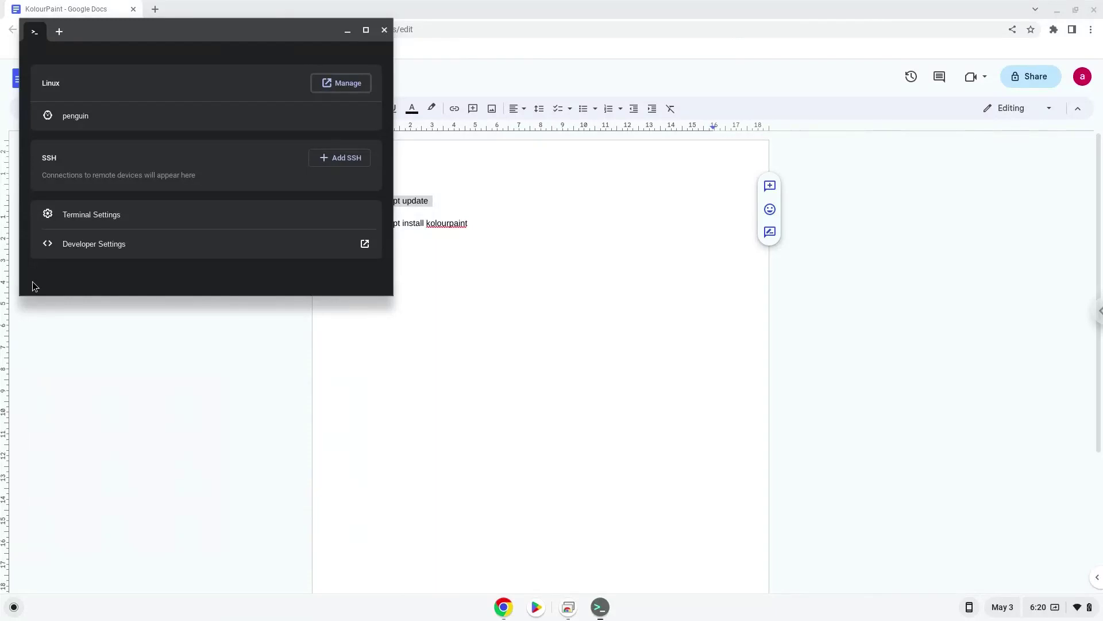
{"action": "double_click", "coordinate": [181, 30]}
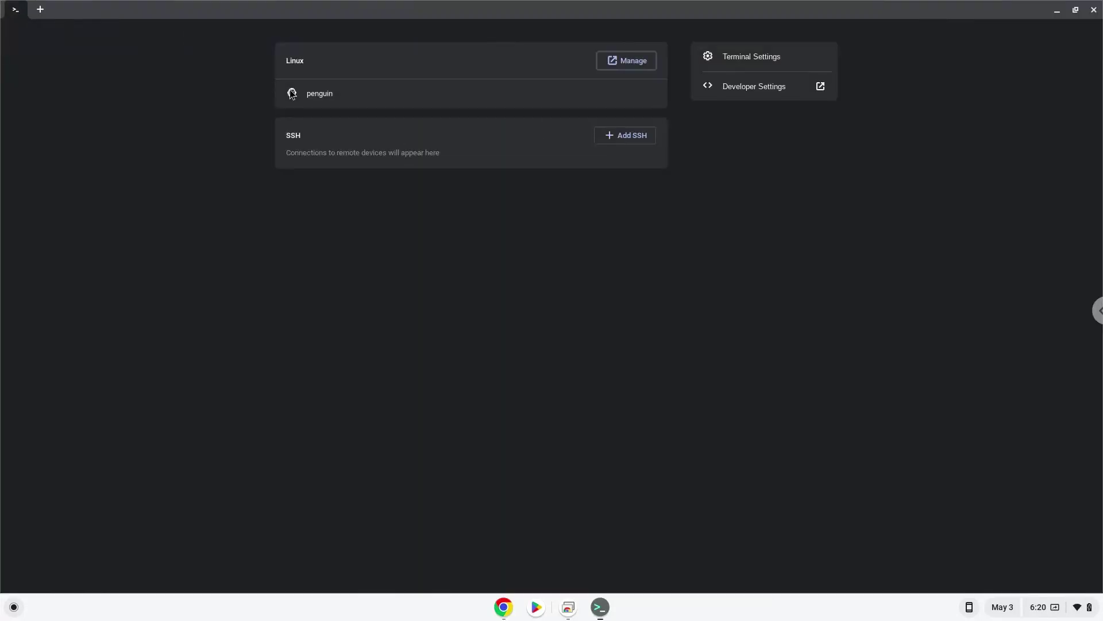
{"action": "left_click", "coordinate": [306, 97]}
{"action": "type", "text": "sudo apt update"}
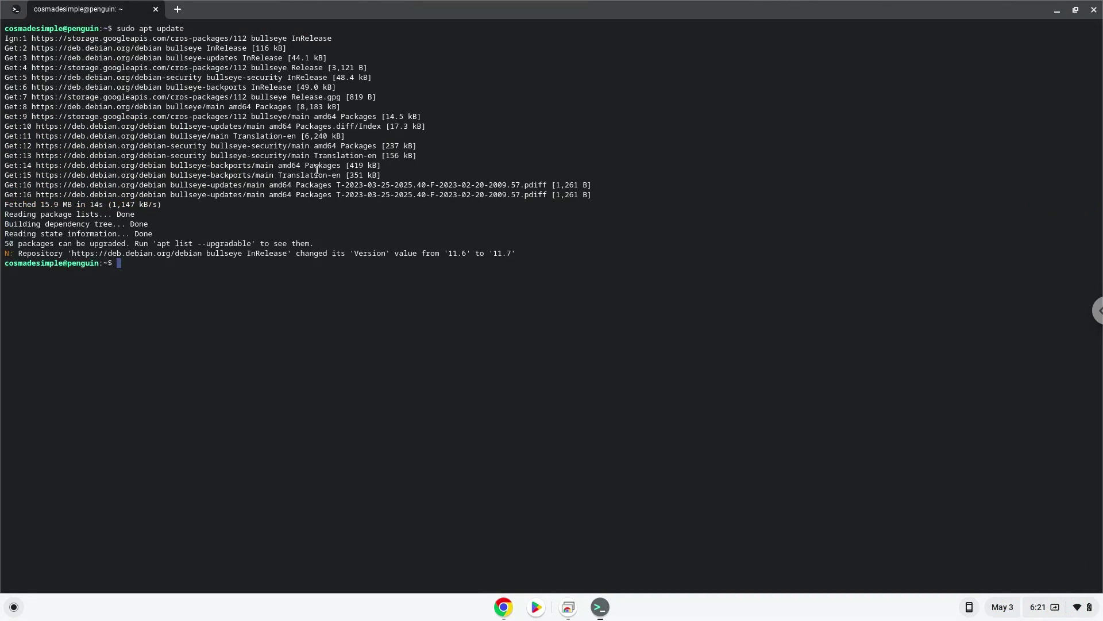
Copy the 'sudo apt install kolourpaint' line from the Google Docs document.
{"action": "left_click", "coordinate": [504, 607]}
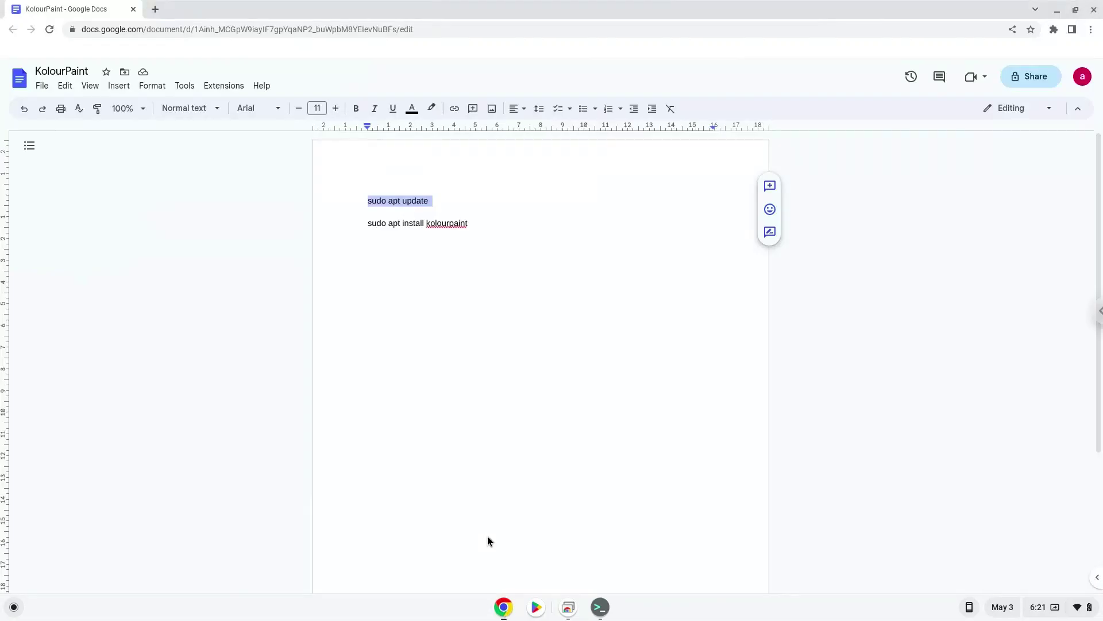
{"action": "triple_click", "coordinate": [443, 222]}
{"action": "right_click", "coordinate": [443, 222]}
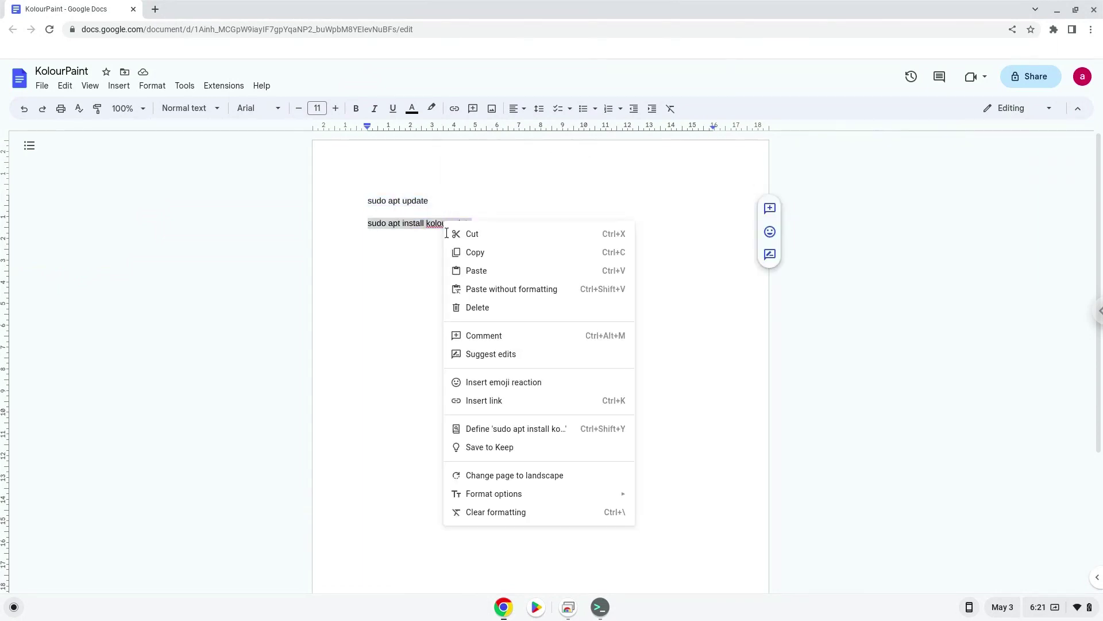
{"action": "left_click", "coordinate": [466, 252]}
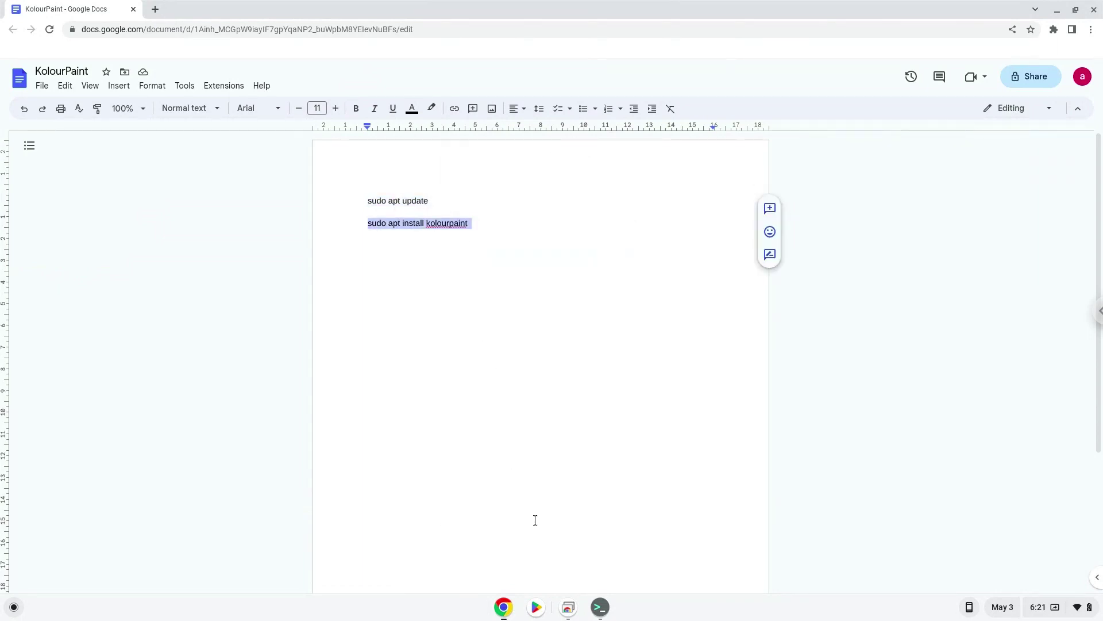
Run 'sudo apt install kolourpaint' in the terminal, accept the Y/n prompt, then close the window.
{"action": "left_click", "coordinate": [598, 607]}
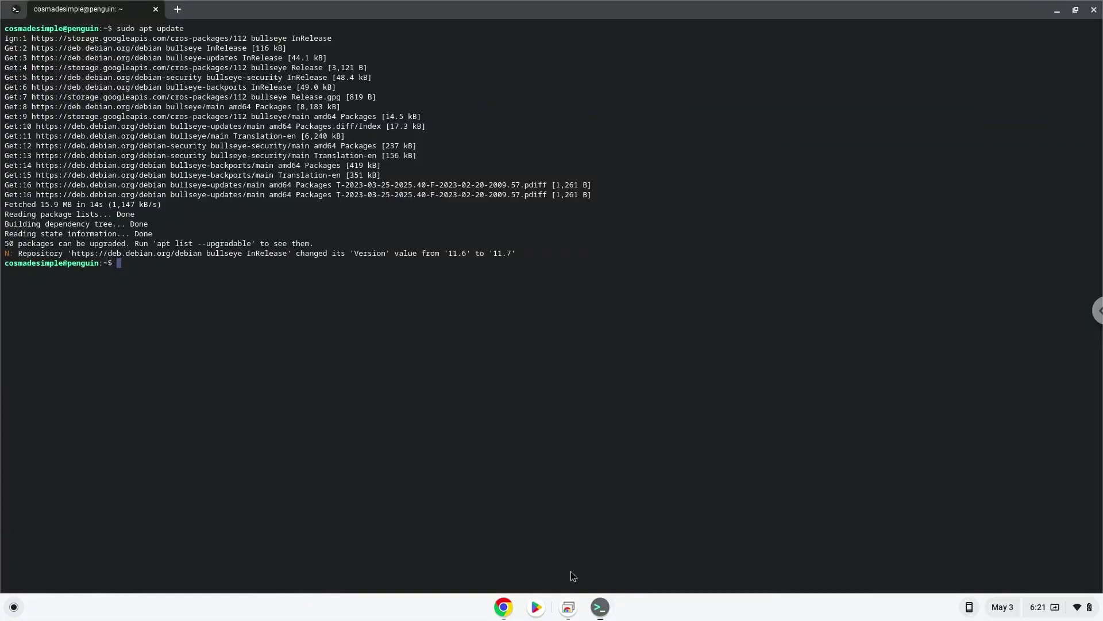
{"action": "key", "text": "ctrl+shift+v"}
{"action": "key", "text": "Return"}
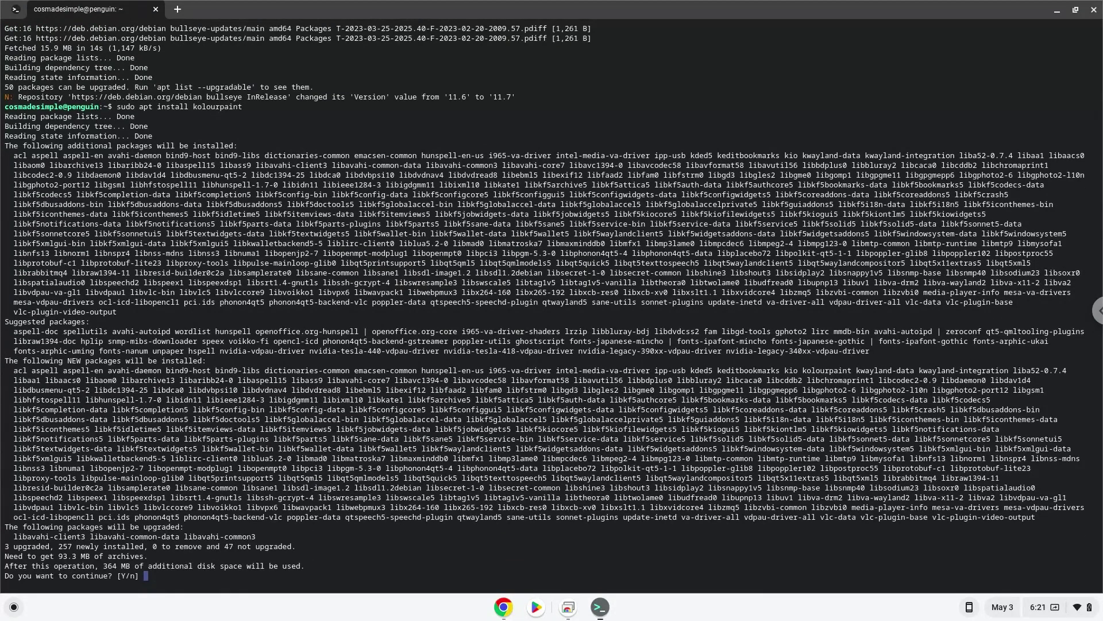
{"action": "key", "text": "Return"}
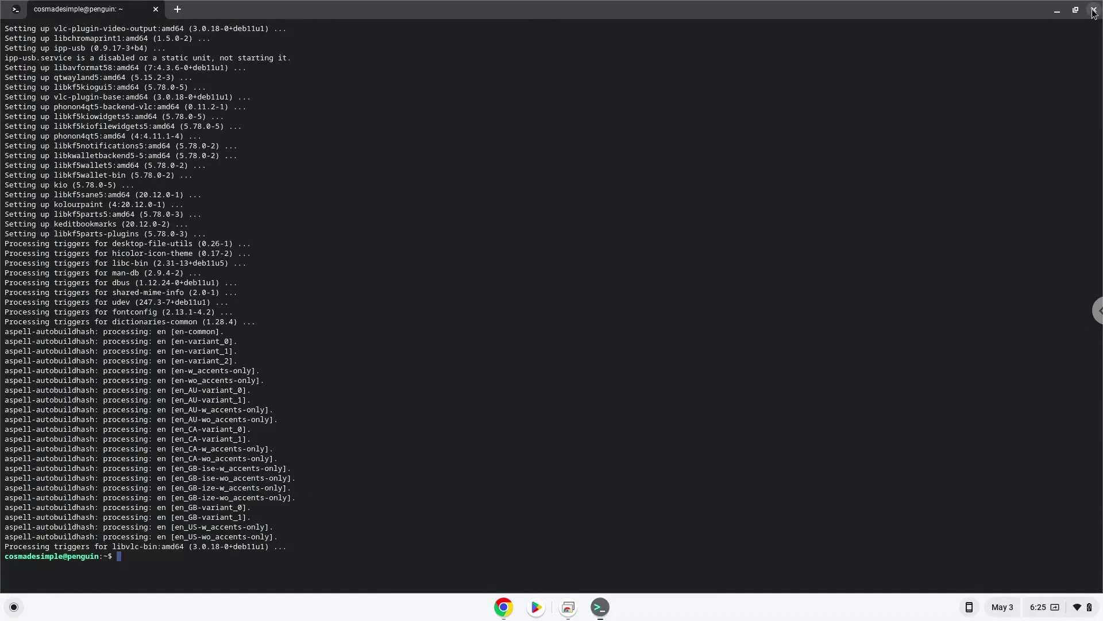
{"action": "left_click", "coordinate": [1093, 10]}
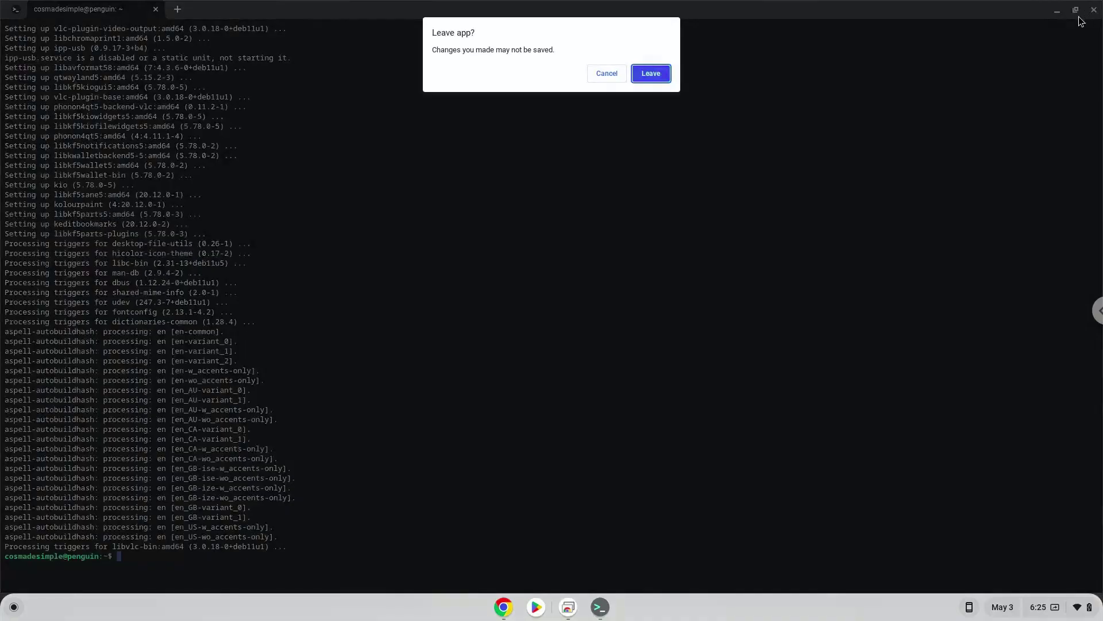
Confirm leaving the terminal, launch KolourPaint from the launcher and minimize Google Docs.
{"action": "left_click", "coordinate": [653, 75]}
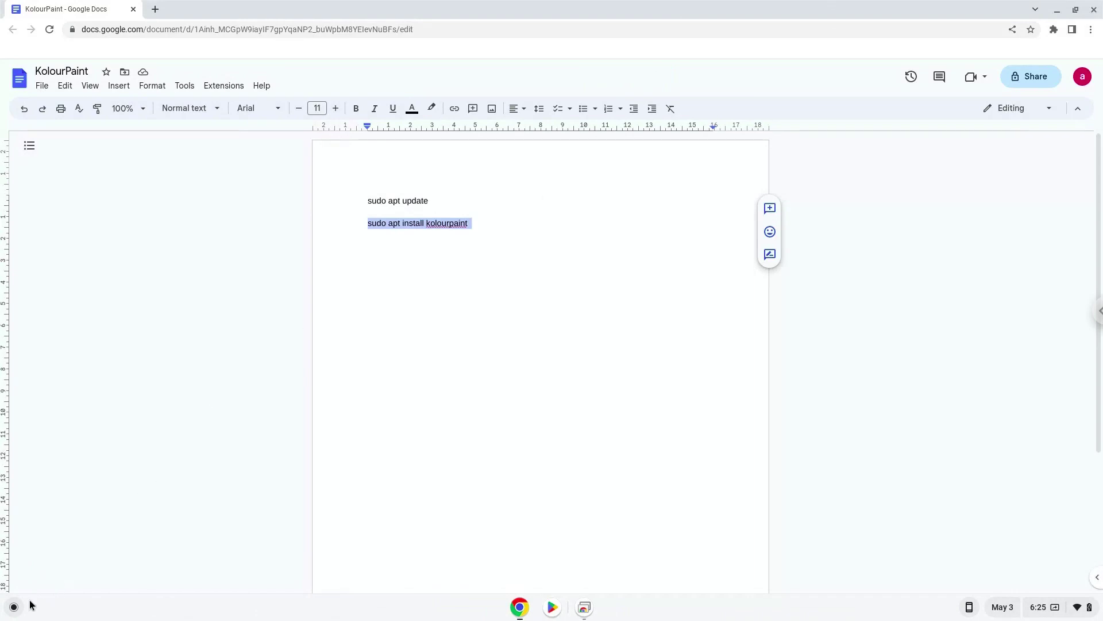
{"action": "left_click", "coordinate": [14, 610]}
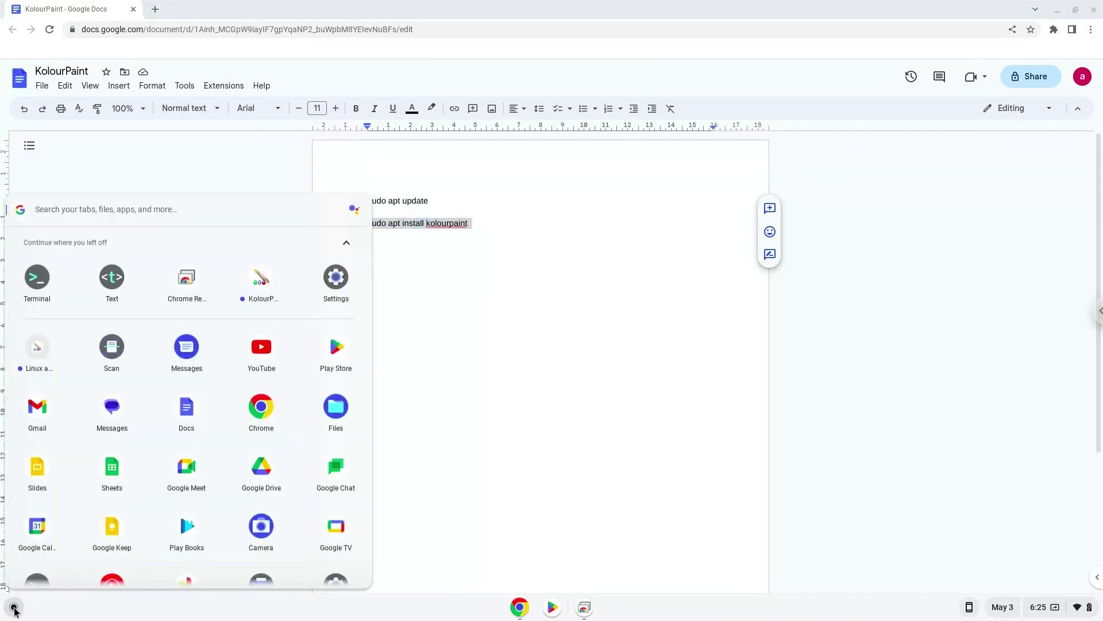
{"action": "left_click", "coordinate": [256, 285]}
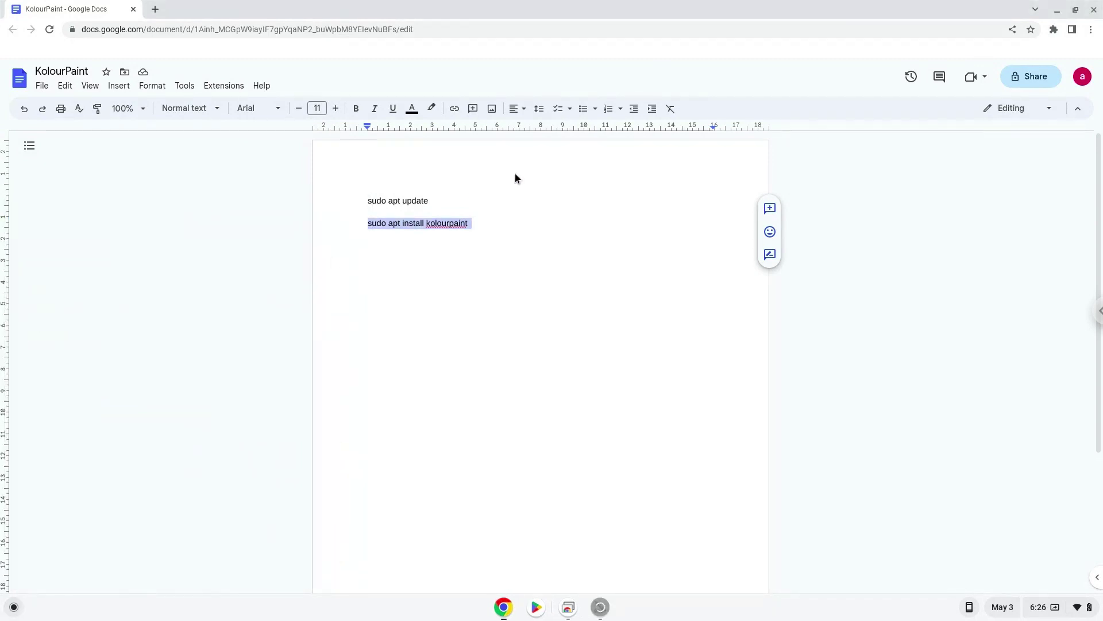
{"action": "left_click", "coordinate": [1058, 11]}
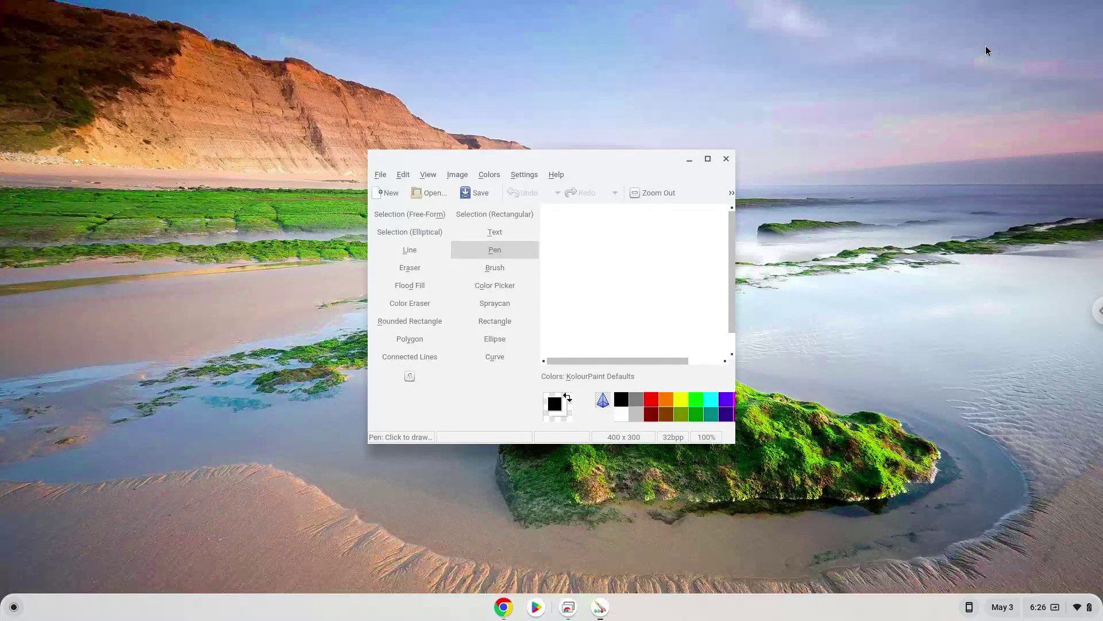
Maximize KolourPaint, drag the canvas to 1,049 × 792 and show the About KolourPaint dialog.
{"action": "left_click", "coordinate": [709, 159]}
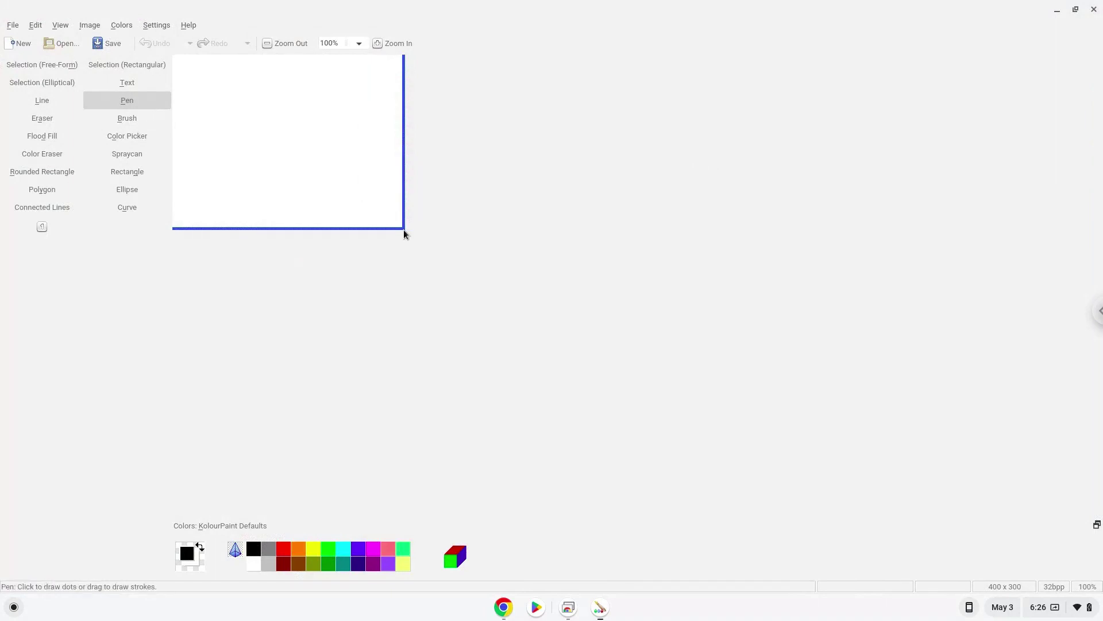
{"action": "mouse_move", "coordinate": [404, 227]}
{"action": "left_mouse_down"}
{"action": "mouse_move", "coordinate": [693, 429]}
{"action": "mouse_move", "coordinate": [776, 510]}
{"action": "left_mouse_up"}
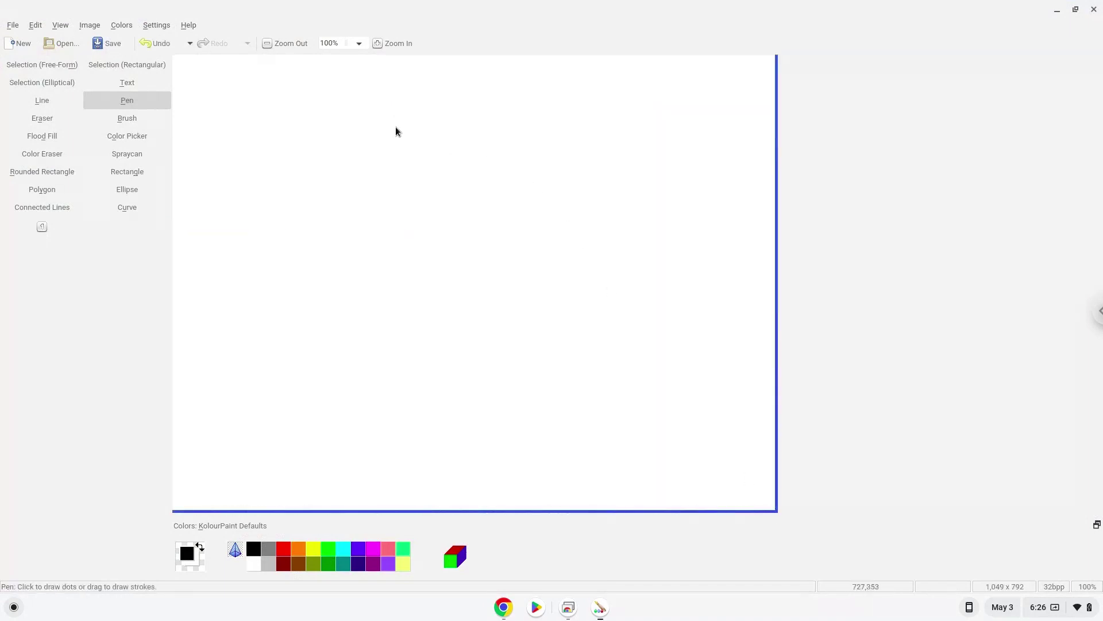
{"action": "left_click", "coordinate": [196, 26]}
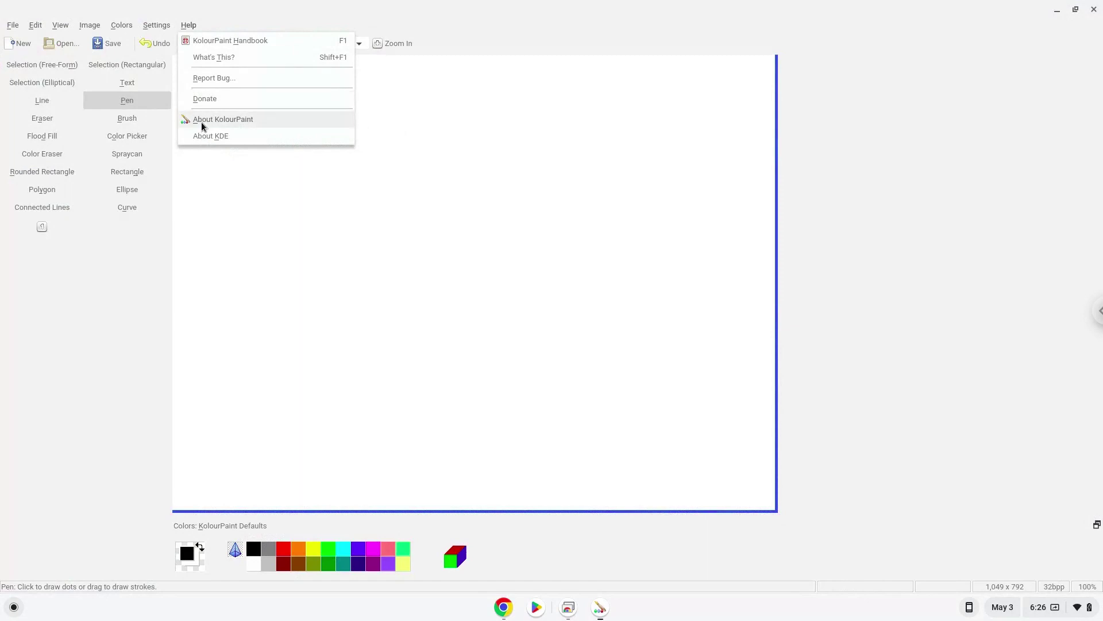
{"action": "left_click", "coordinate": [201, 122]}
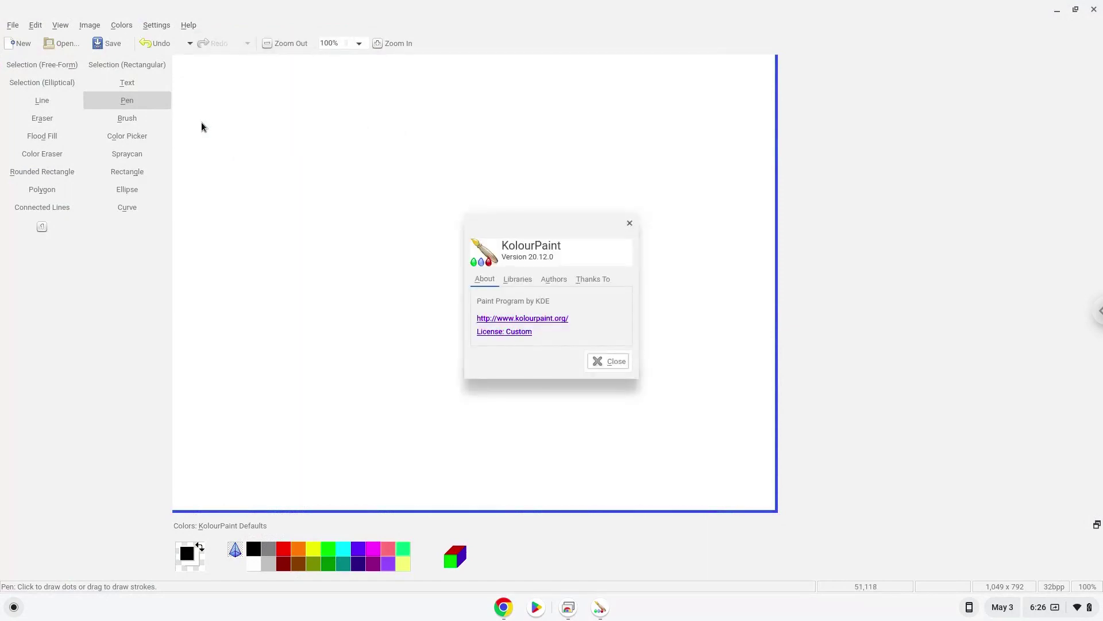